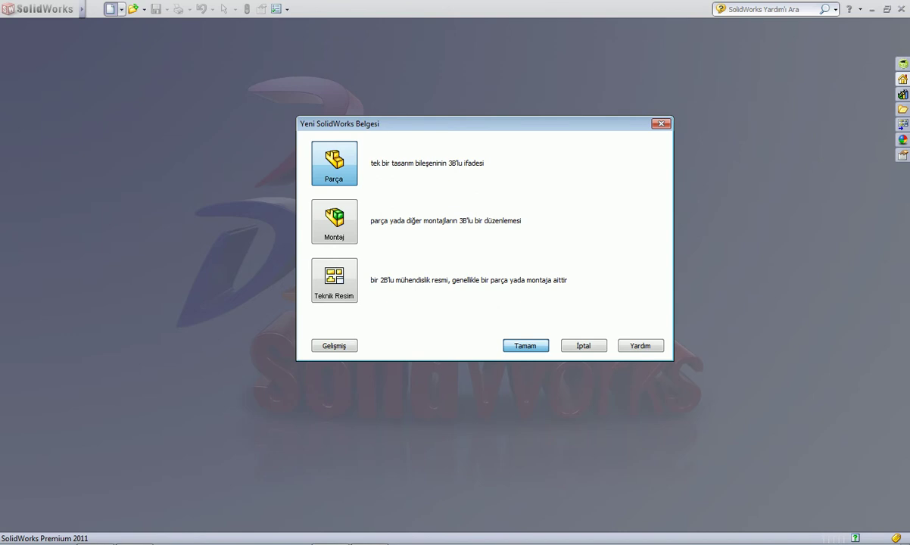
Step: Create a new part and sketch a corner rectangle about 179 by 95 mm around the origin on the top plane (Üst Düzlem)
key(Return)
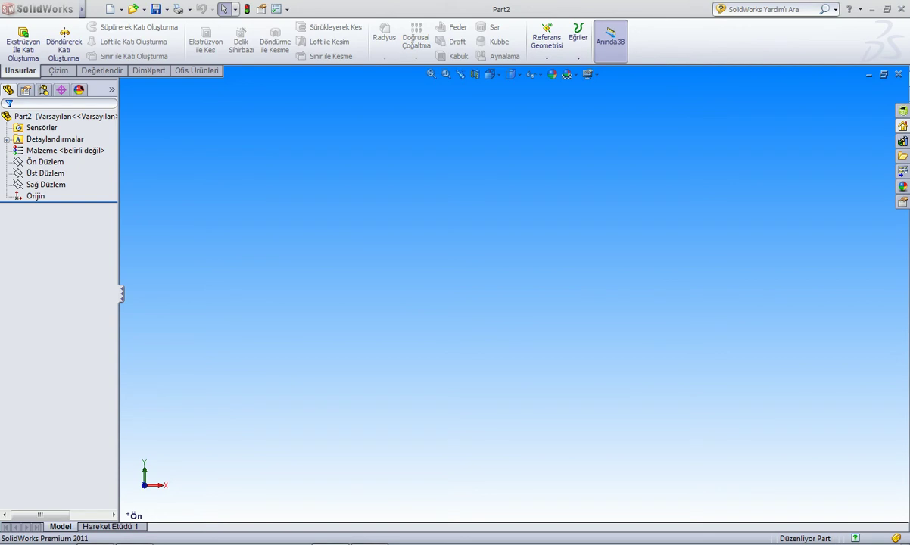
click(45, 173)
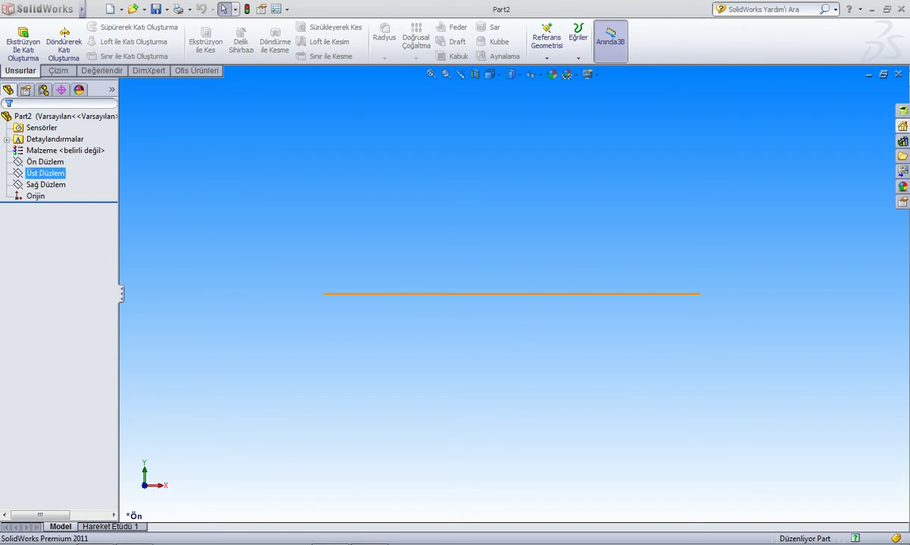
click(58, 71)
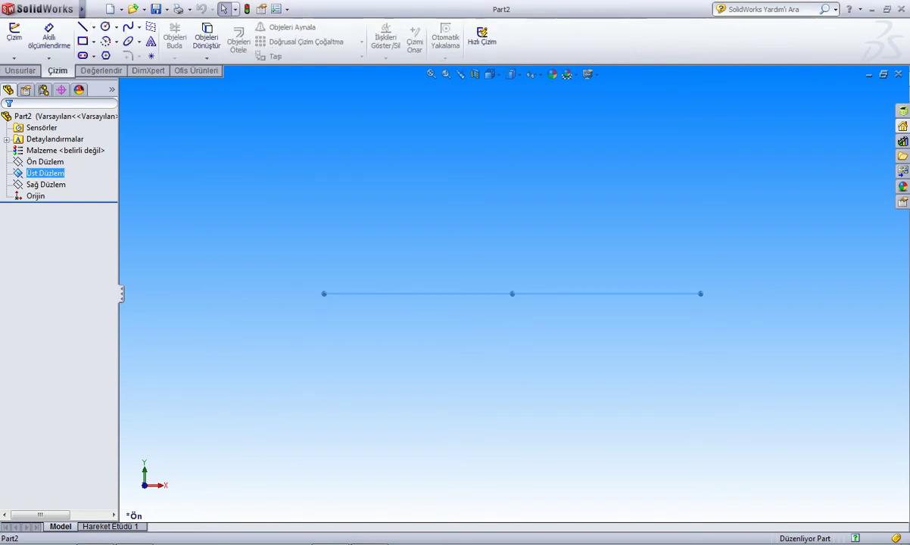
click(83, 42)
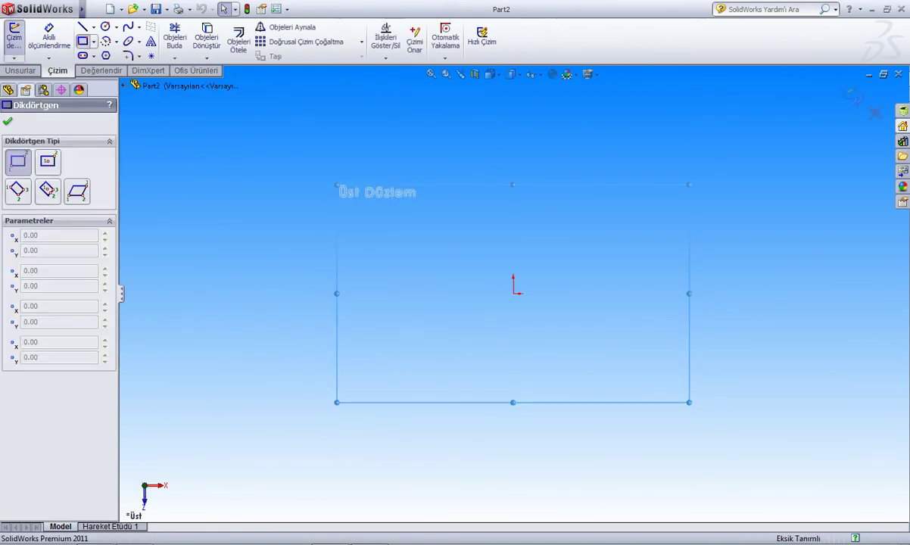
click(345, 199)
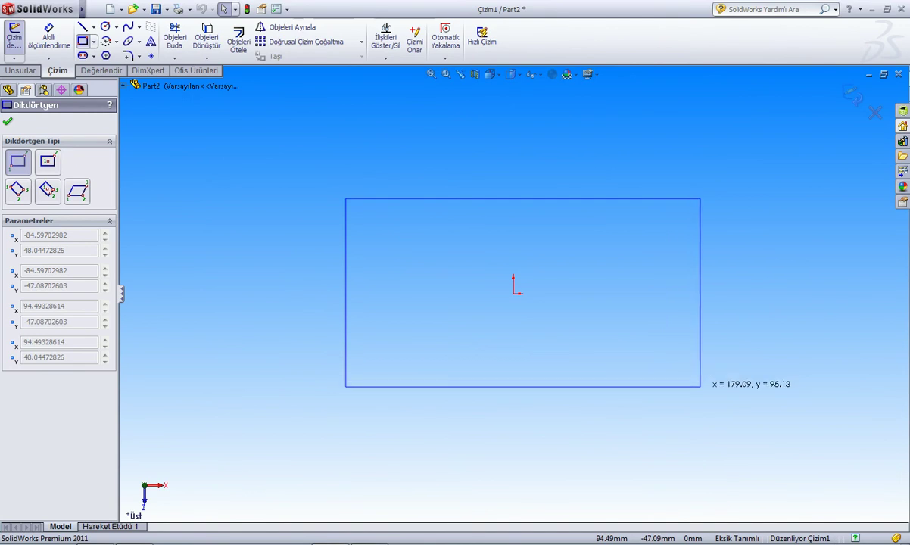
click(701, 387)
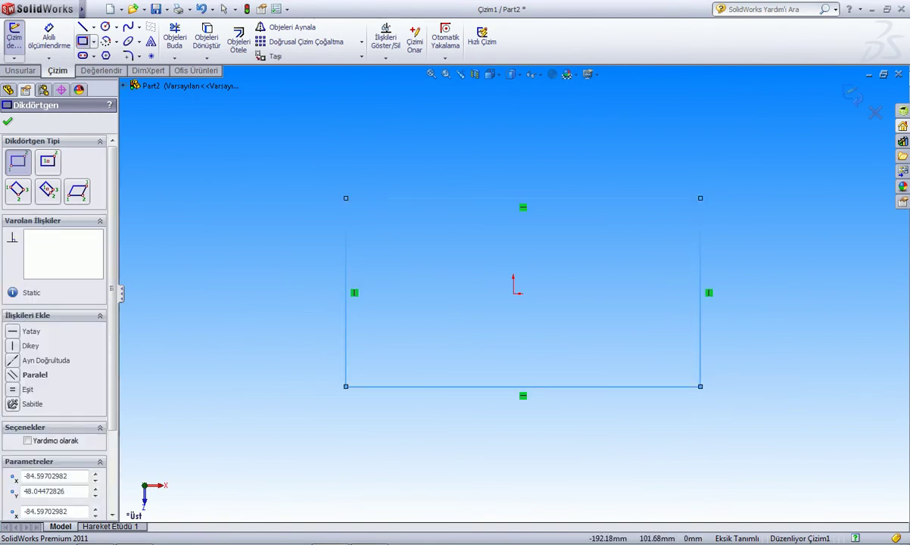
Step: Extrude the rectangle upward into a solid block with a blind depth of 40 mm
click(20, 70)
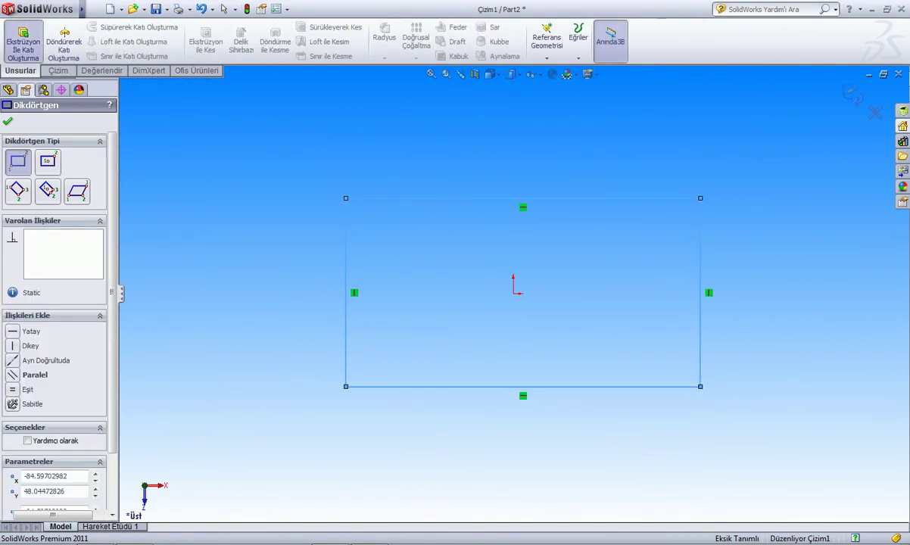
key(Escape)
click(23, 42)
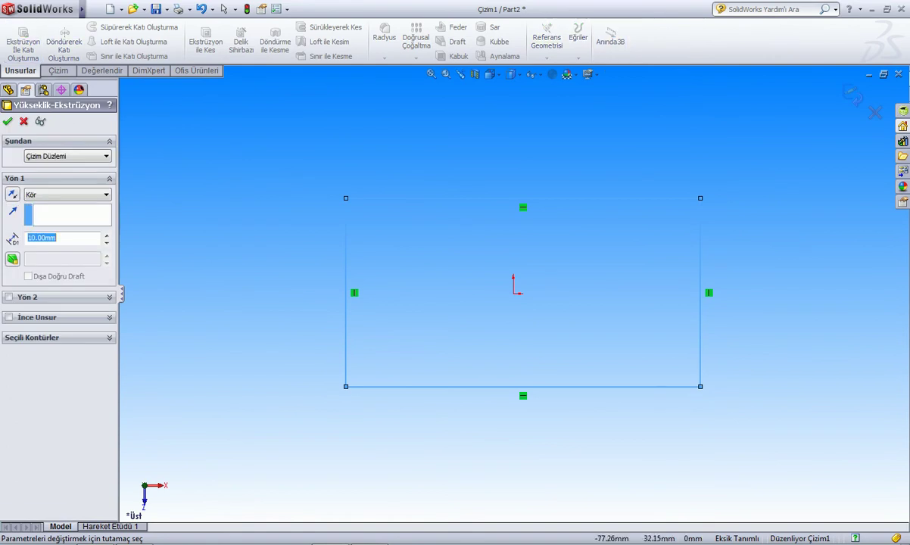
drag(513, 260, 513, 196)
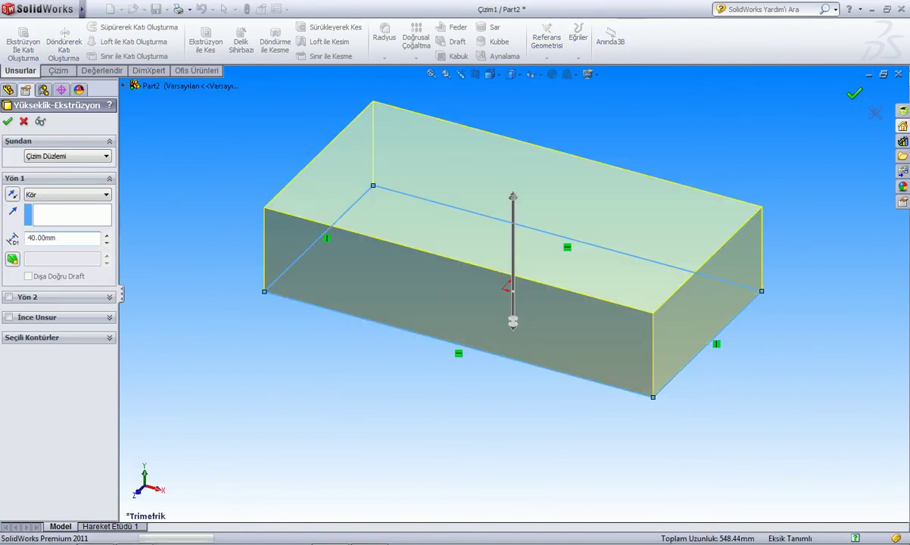
click(855, 92)
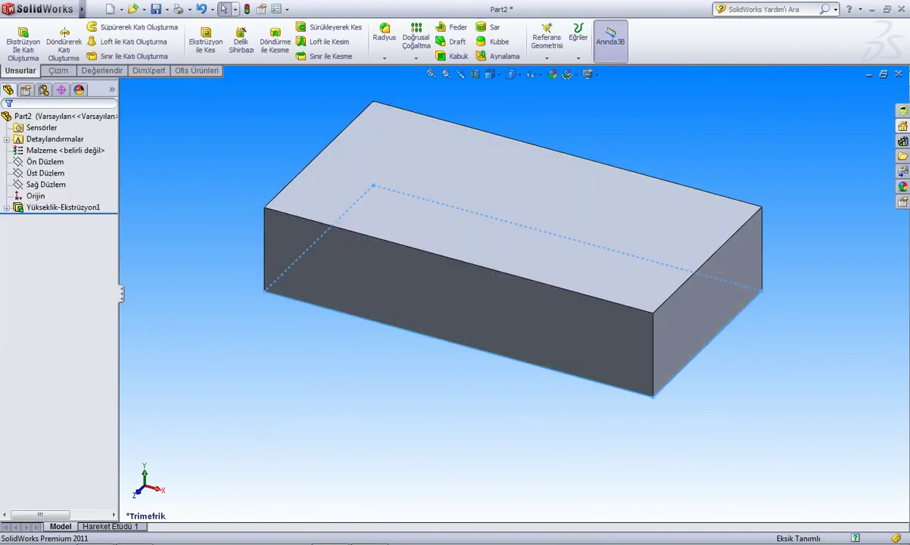
Step: Sketch a circle with a radius of about 29 mm near the middle of the block's top face
scroll(513, 257, up, 1)
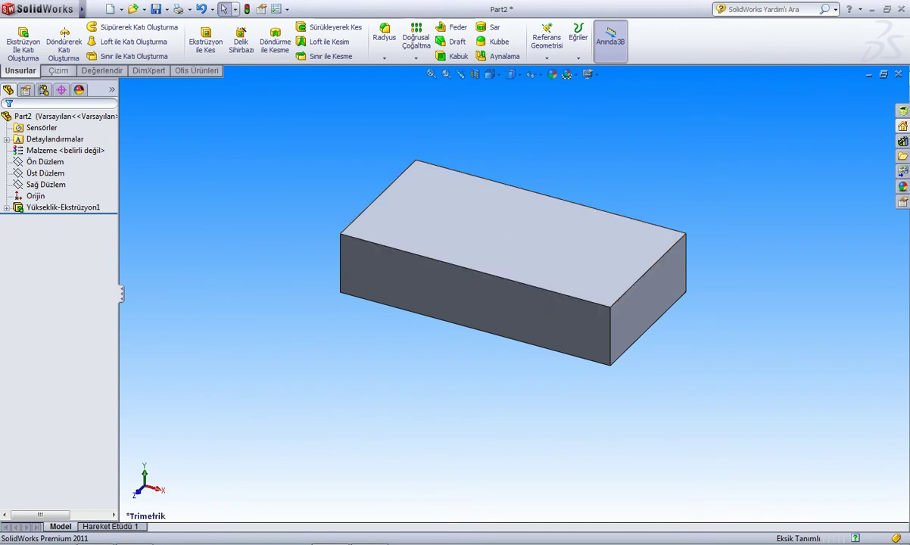
click(58, 70)
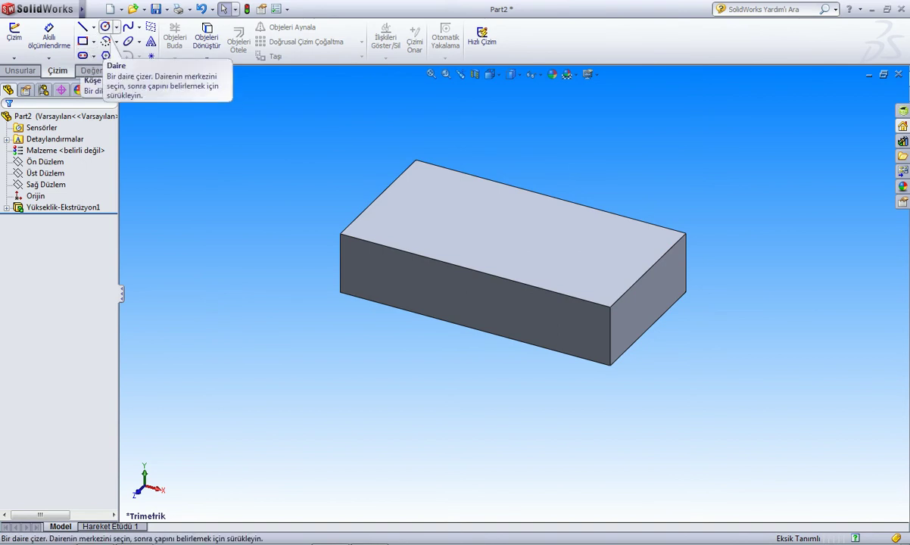
click(14, 34)
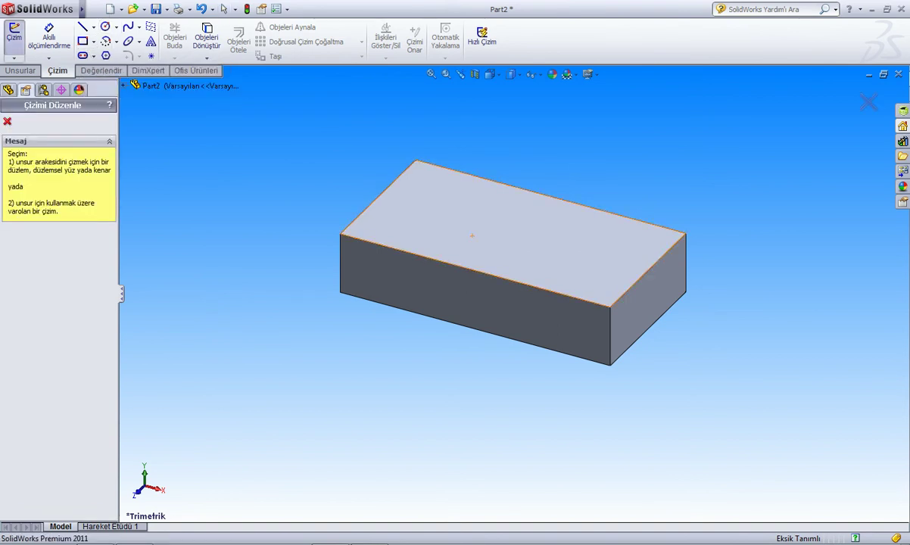
click(472, 236)
click(106, 27)
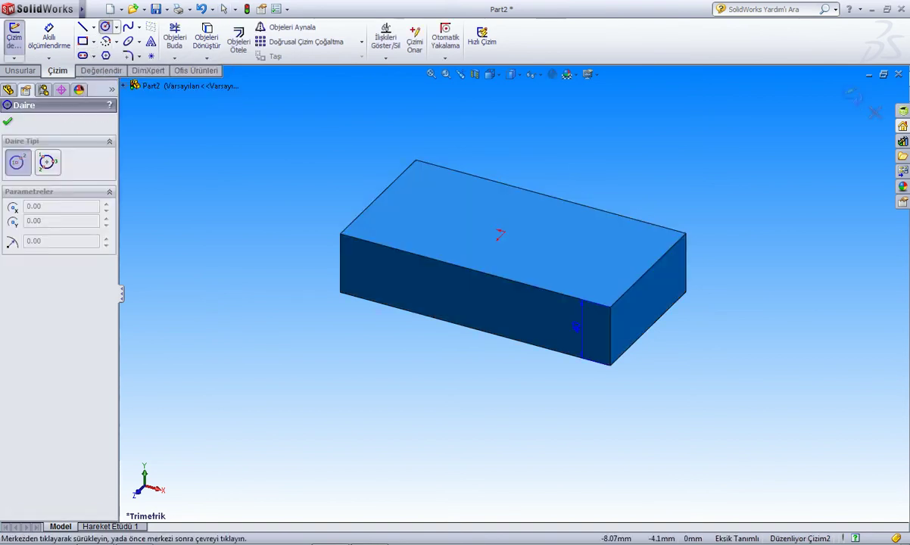
click(520, 232)
click(564, 244)
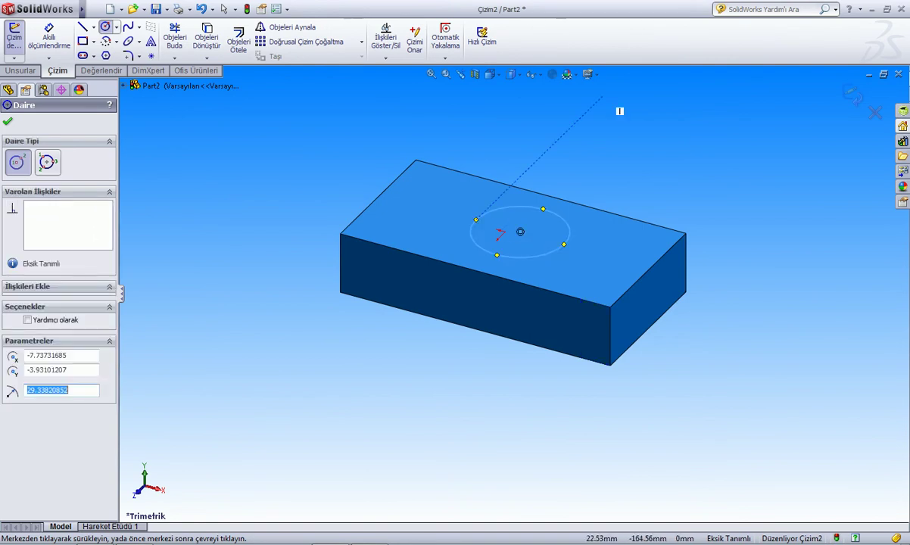
Step: Cut-extrude the circle 40 mm deep to make a through hole in the block
click(20, 71)
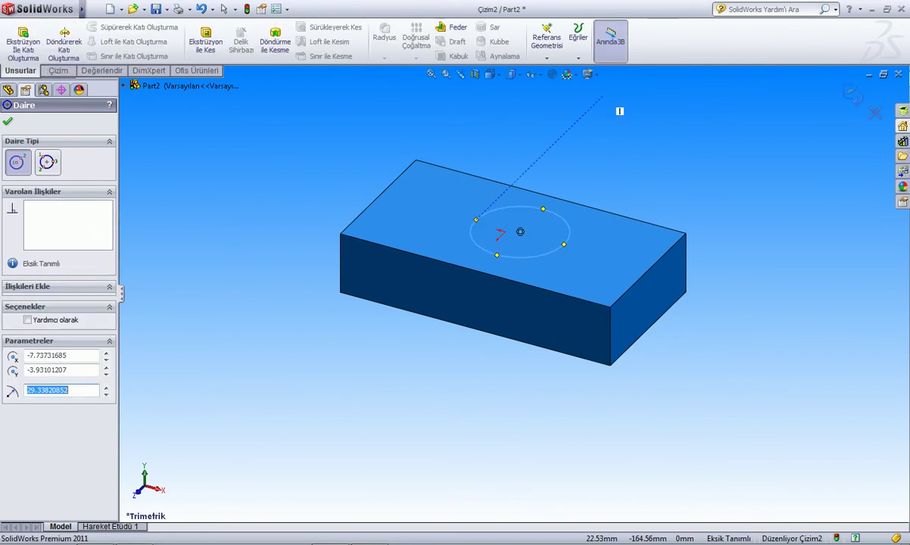
click(205, 40)
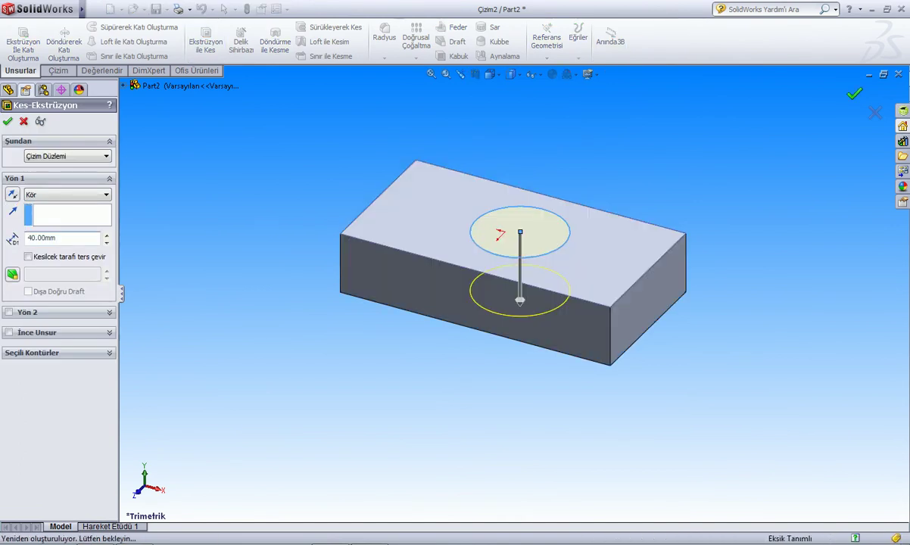
key(Return)
key(Escape)
Step: Fillet the short upper edge at the block's +X end with a constant radius of 20 mm
middle_drag(432, 220, 432, 254)
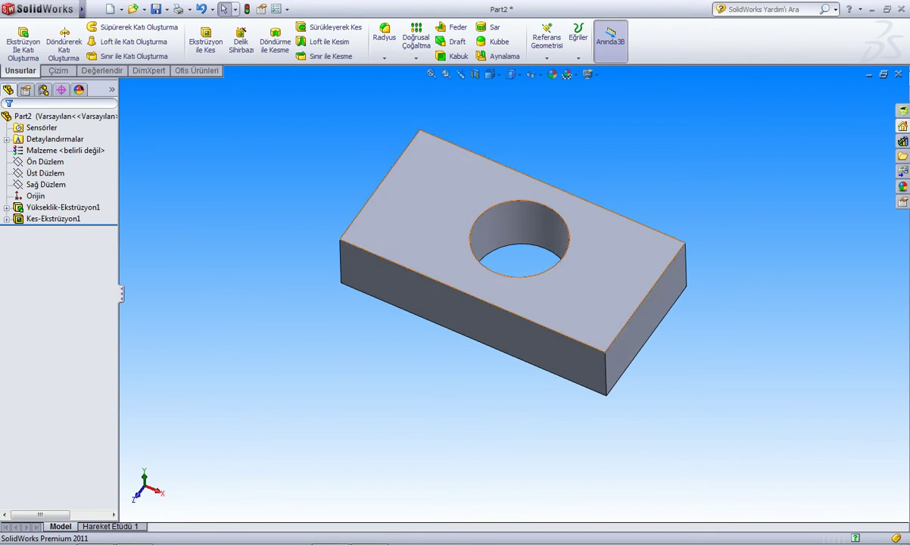
click(384, 37)
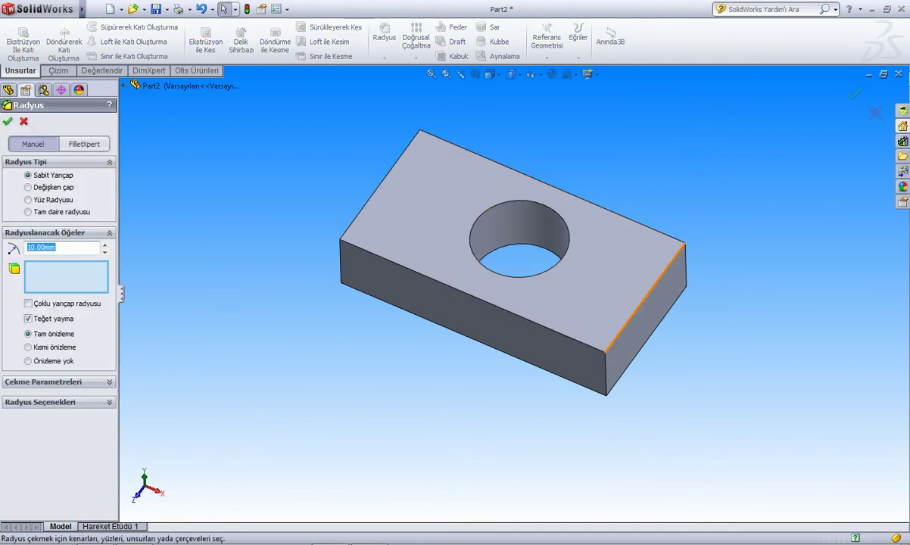
click(645, 298)
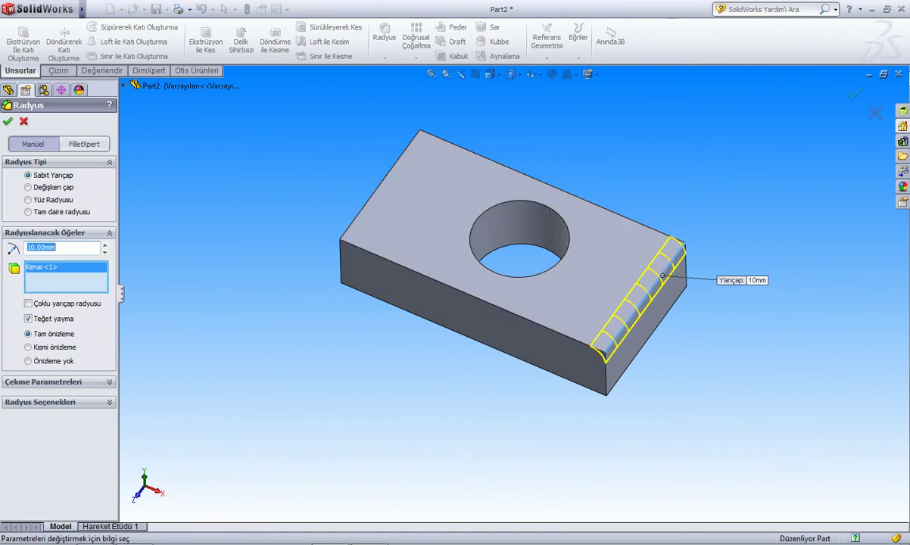
click(104, 245)
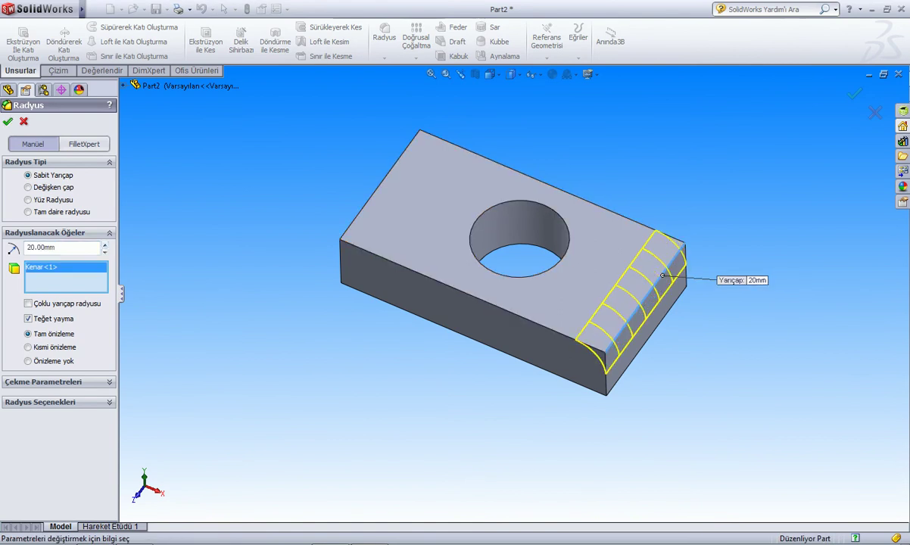
click(8, 121)
click(250, 190)
middle_drag(638, 319, 635, 300)
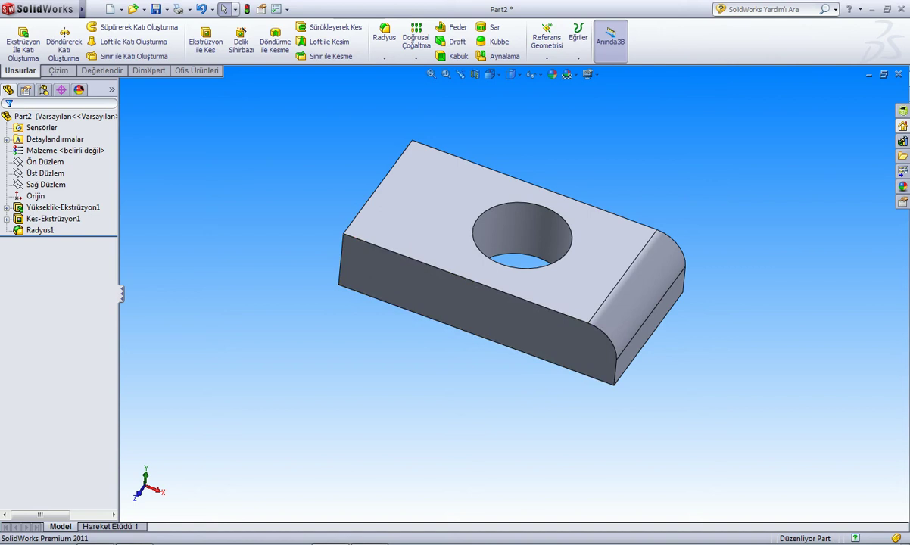
Step: Create a second new part document, leaving the block part open
click(58, 70)
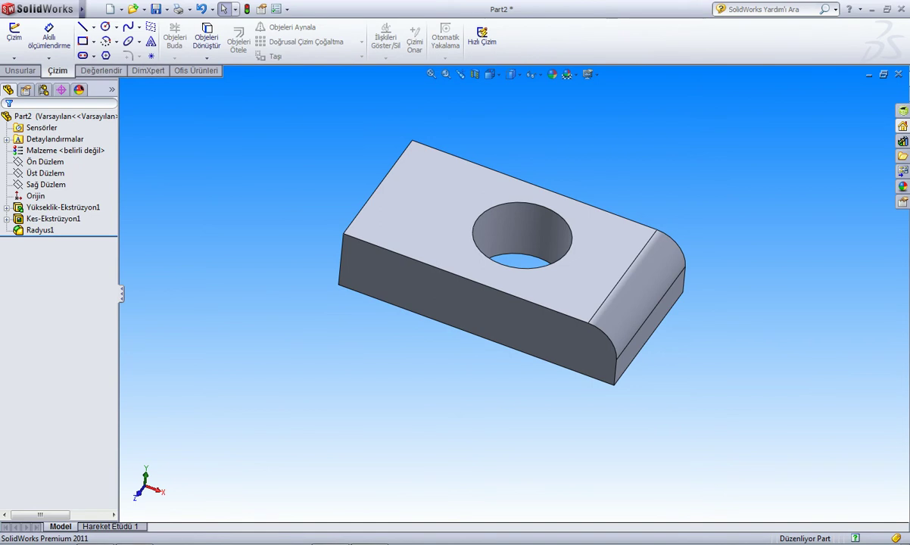
click(110, 9)
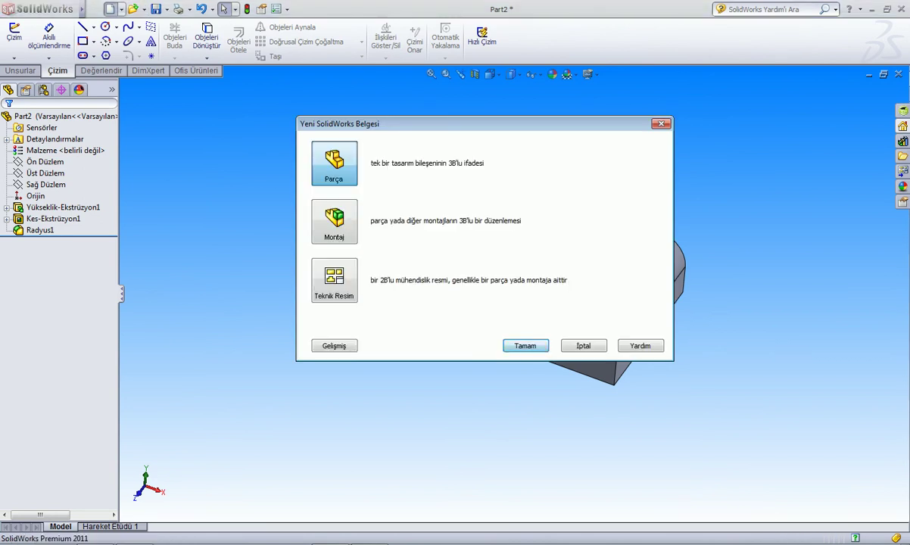
key(Return)
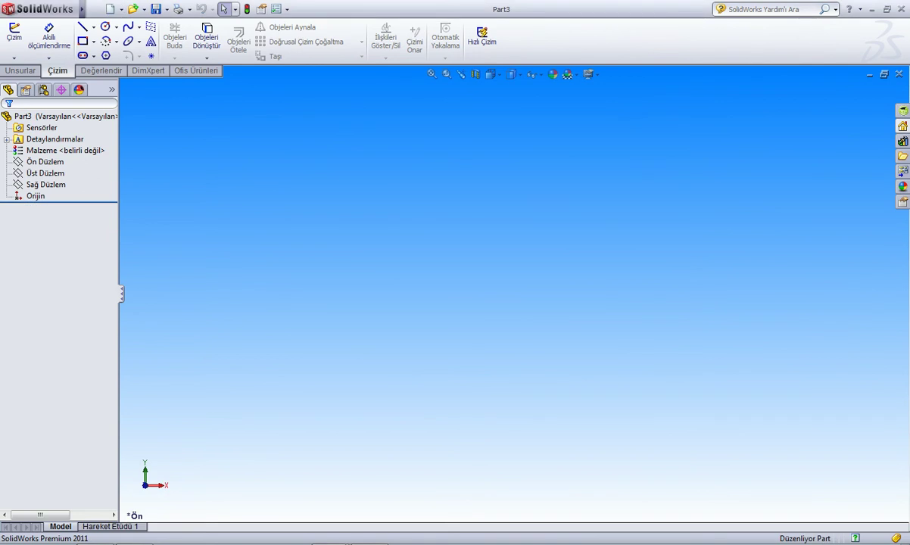
click(21, 71)
click(58, 71)
click(21, 70)
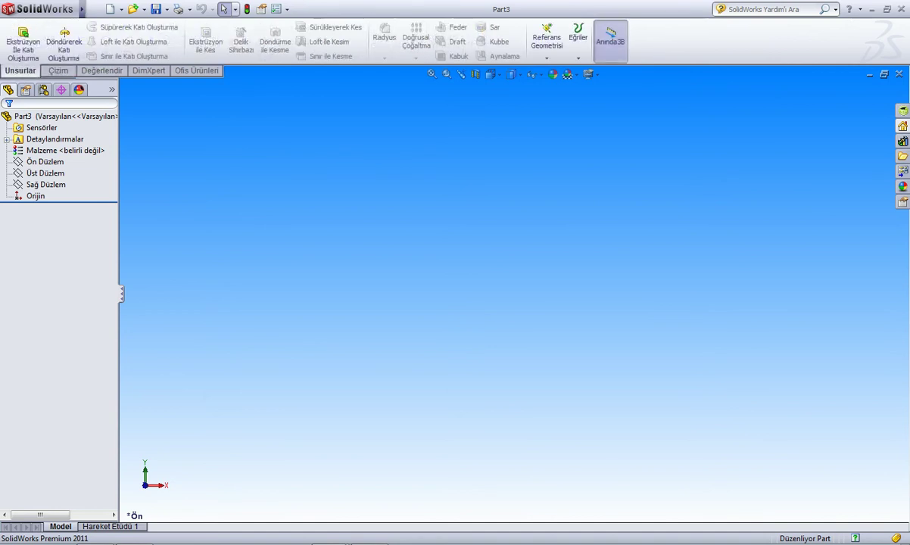
Step: Select the front, top and right planes together and examine their arrangement in 3D
click(44, 162)
click(45, 173)
click(45, 161)
click(45, 173)
ctrl+click(45, 162)
ctrl+click(46, 185)
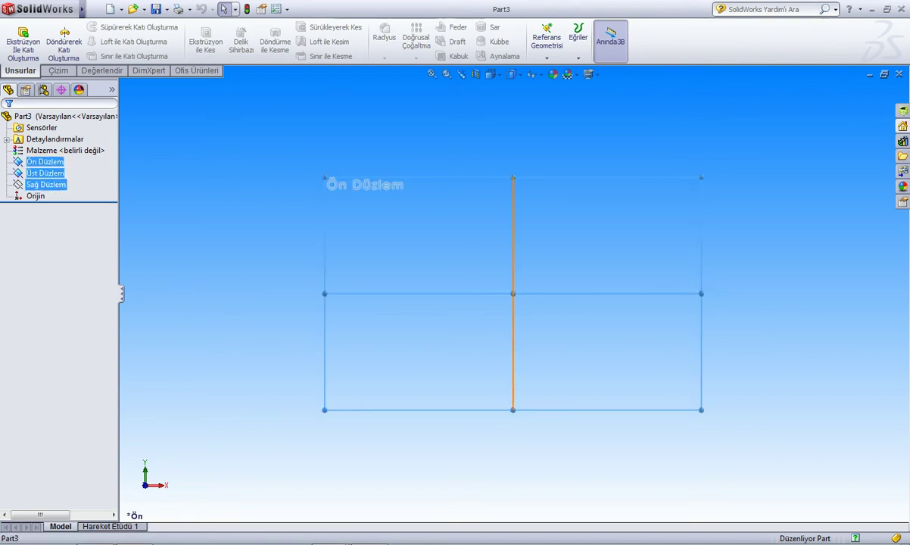
middle_drag(481, 173, 444, 206)
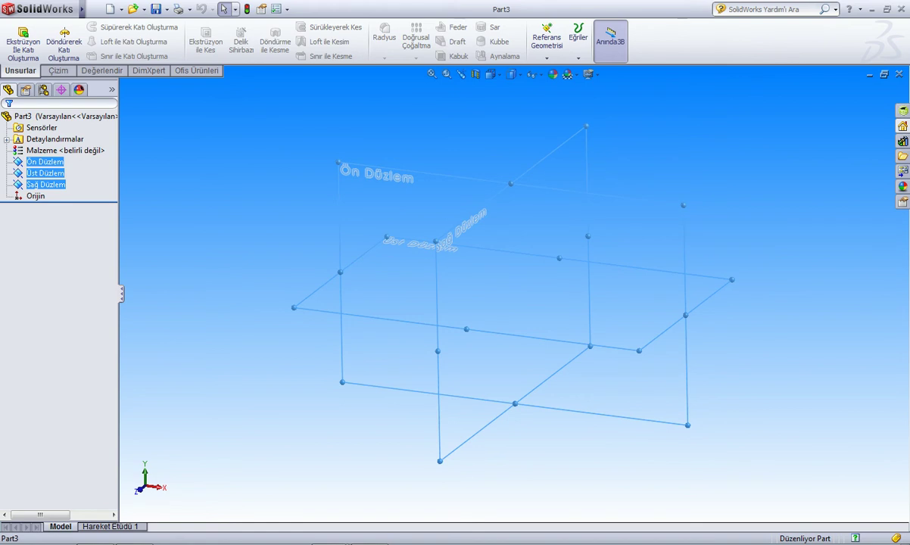
key(Escape)
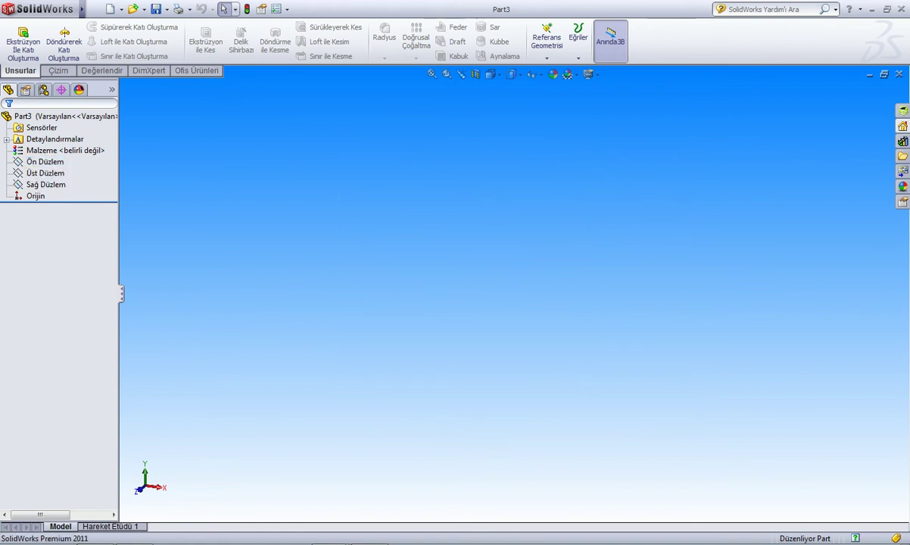
Step: View the front plane (Ön Düzlem) head-on and clear its selection
click(45, 162)
key(ctrl+8)
key(Escape)
Step: Examine the top plane (Üst Düzlem) at an angle and orient the view normal to the front plane
middle_drag(515, 295, 455, 319)
click(45, 173)
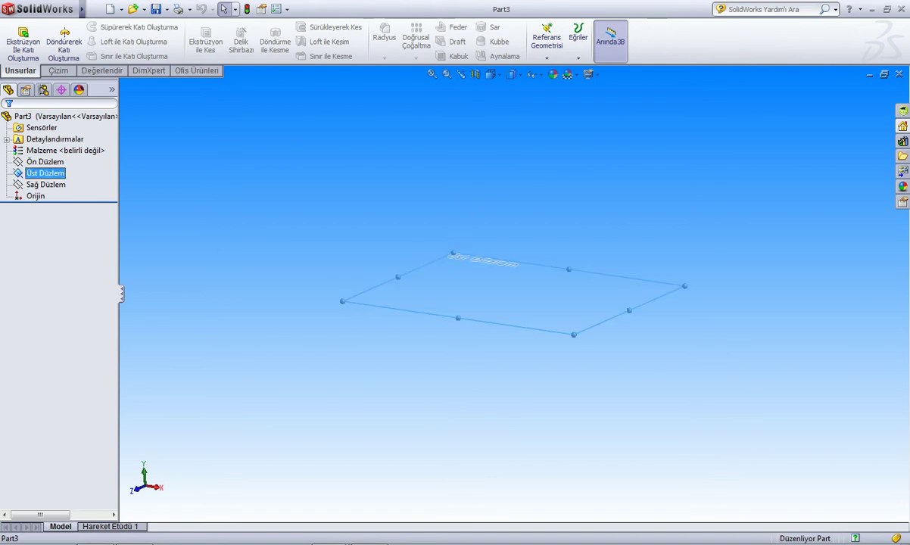
middle_drag(513, 294, 476, 340)
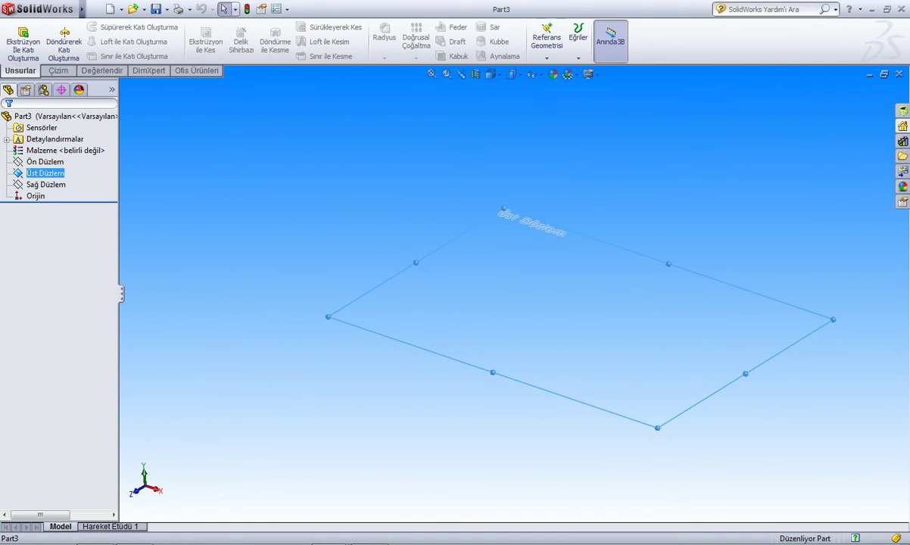
click(45, 163)
click(103, 139)
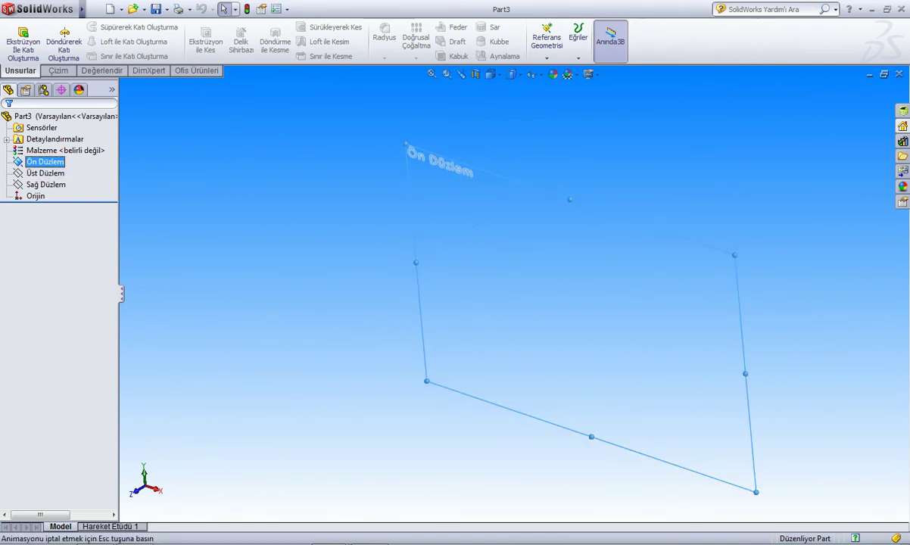
key(Escape)
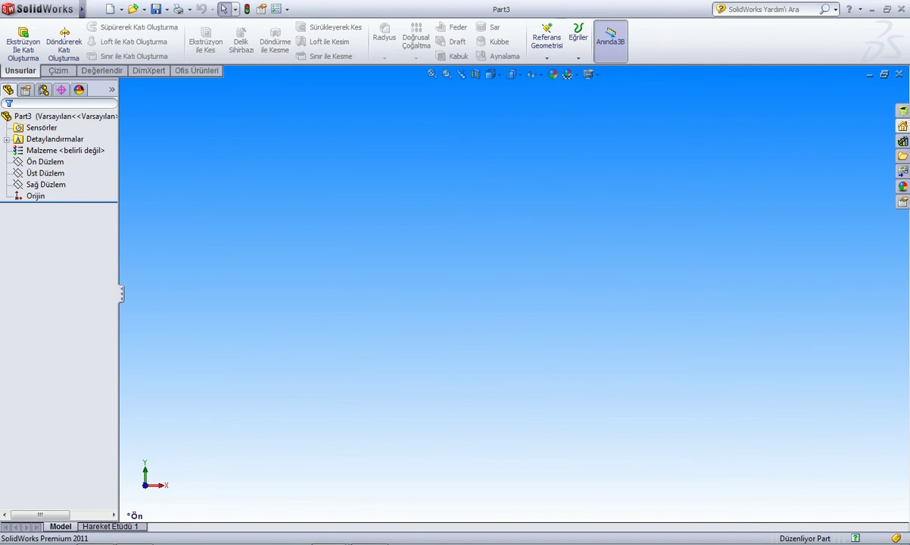
click(59, 71)
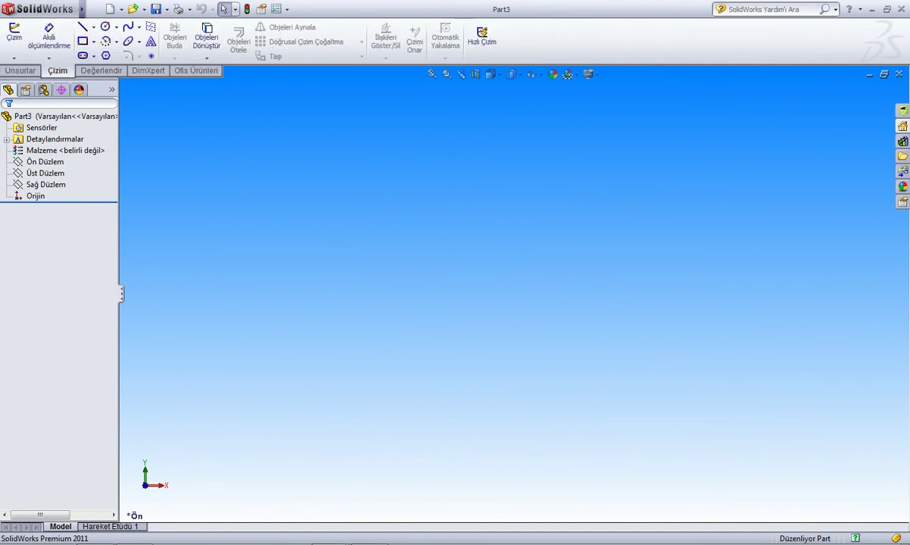
click(65, 150)
click(45, 162)
key(Escape)
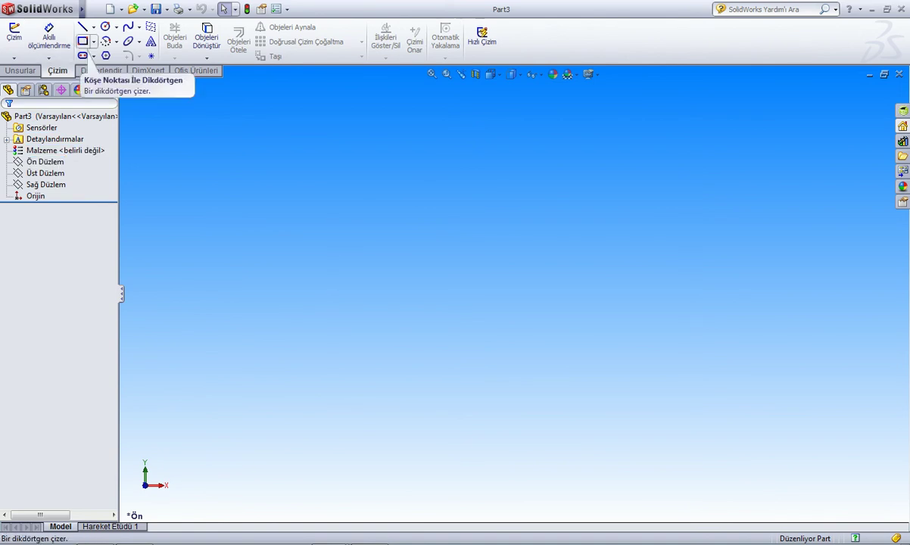
Step: Start a line sketch on the top plane (Üst Düzlem)
click(82, 26)
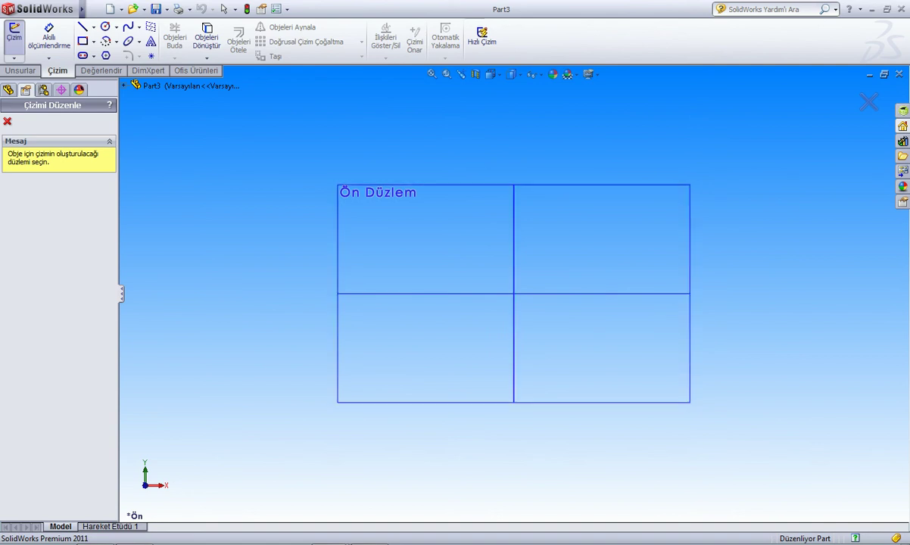
click(124, 85)
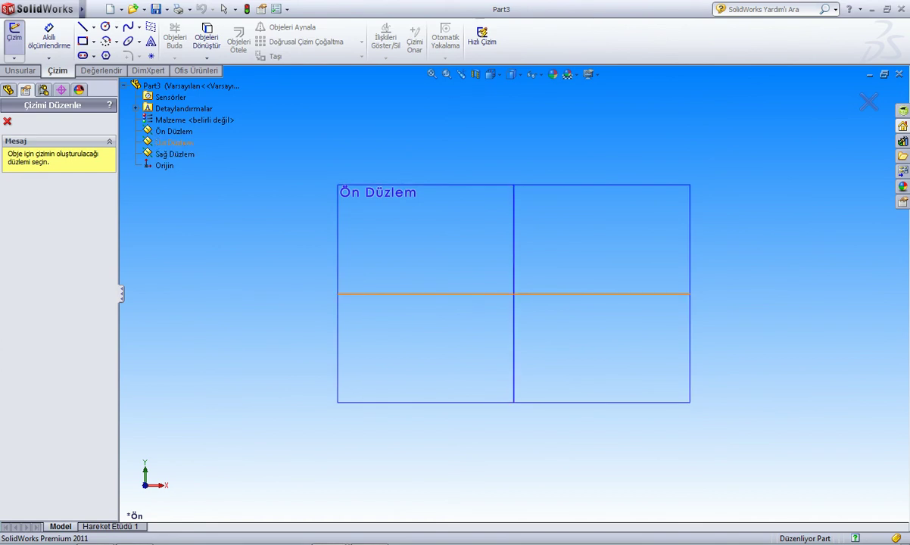
click(175, 142)
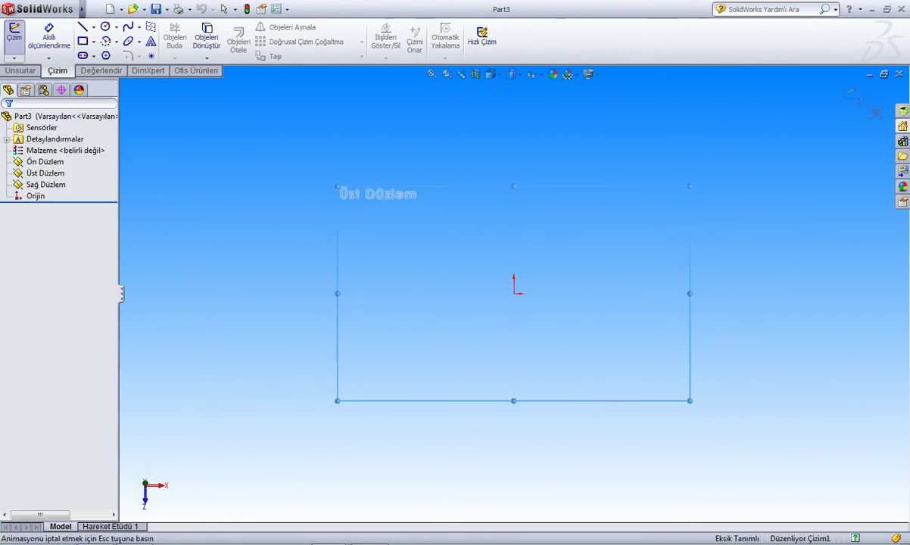
key(l)
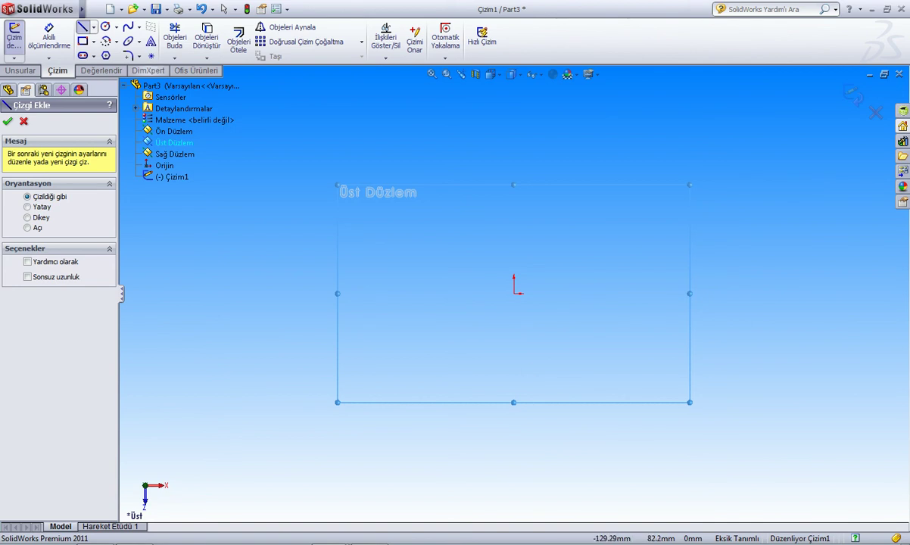
click(99, 10)
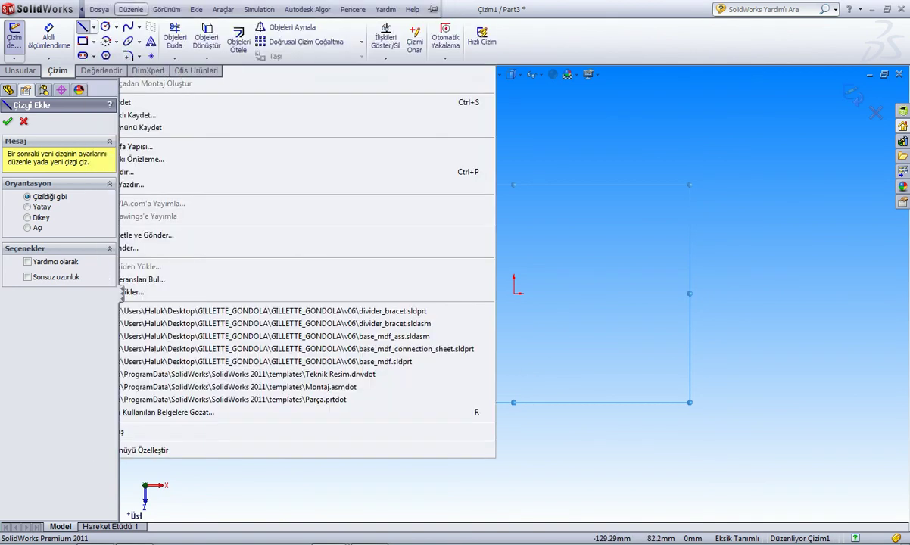
click(130, 9)
click(167, 9)
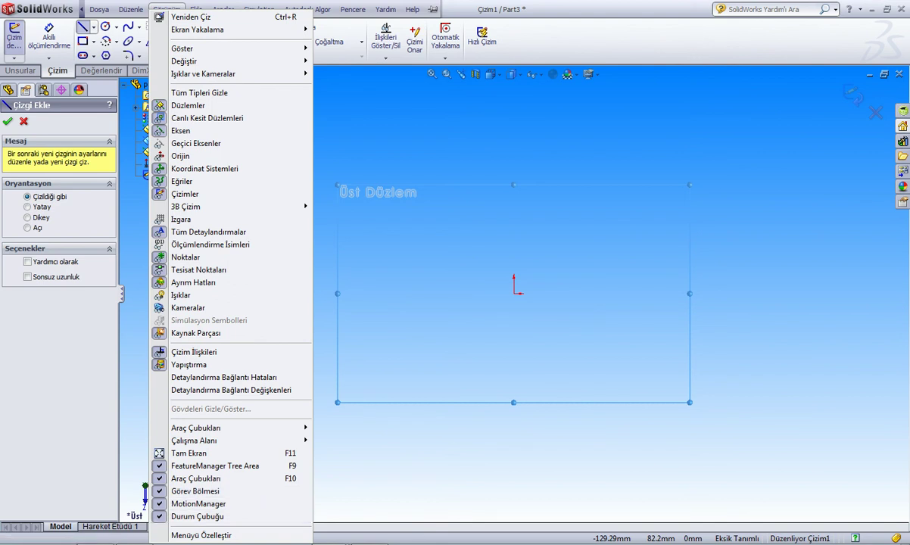
key(Escape)
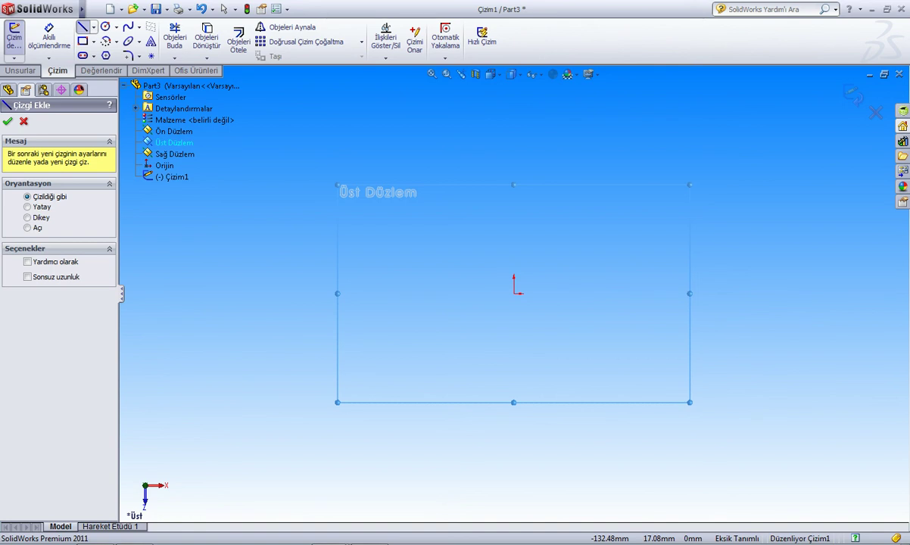
Step: Sketch a horizontal-orientation (Yatay) line about 176 mm long above the origin and exit the sketch
click(28, 207)
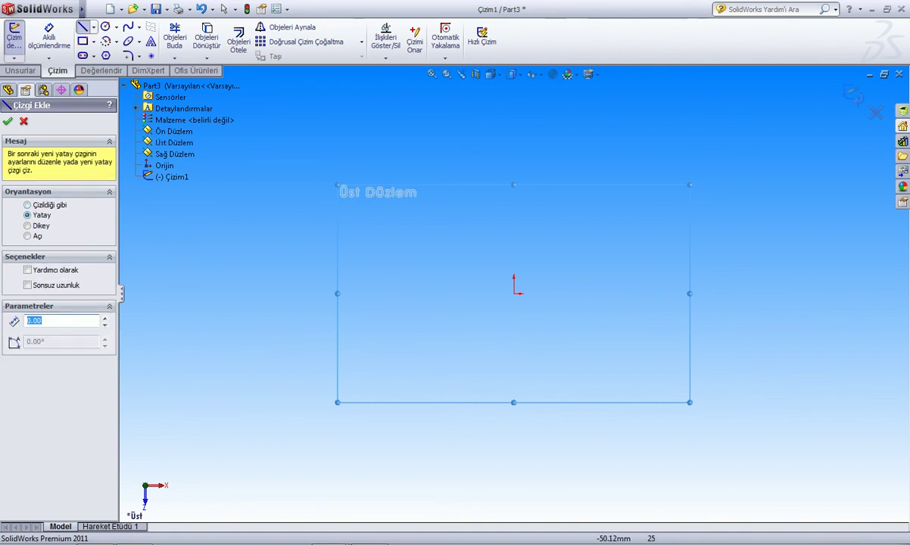
click(614, 217)
click(395, 243)
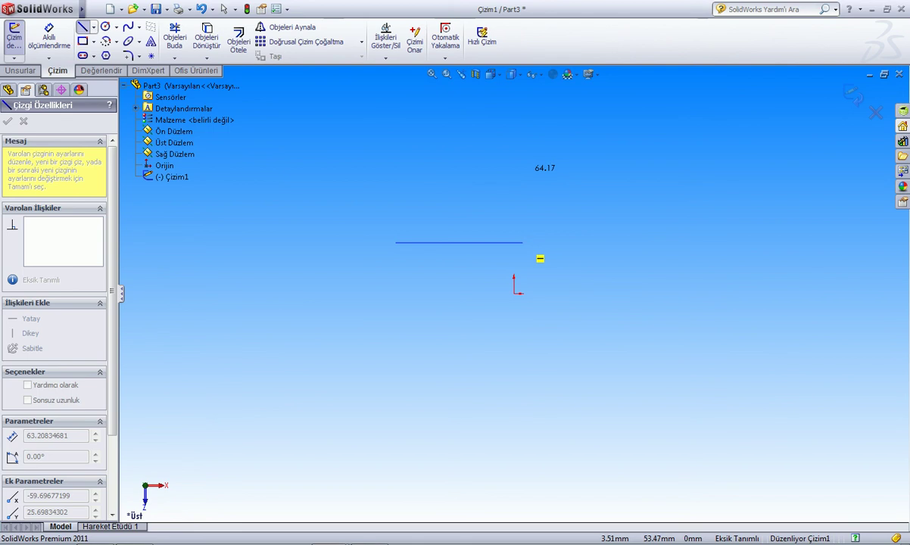
click(743, 242)
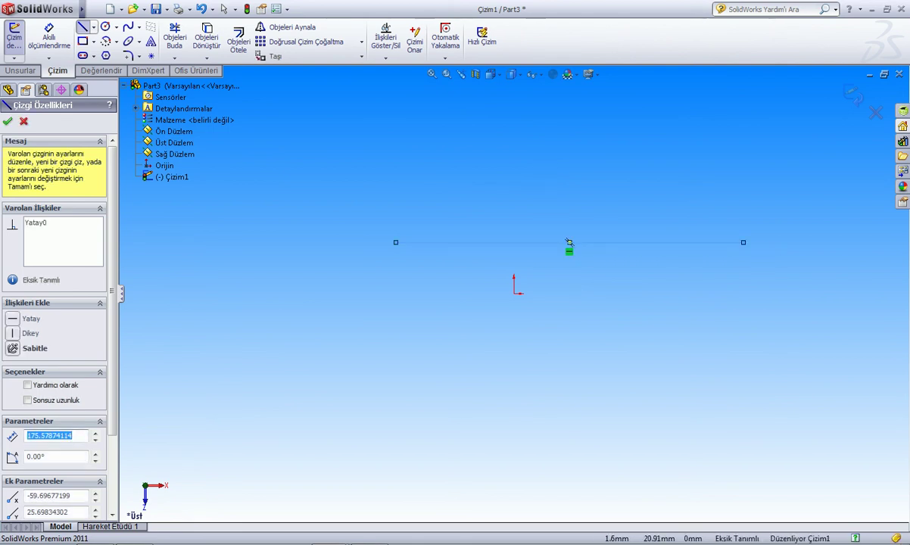
key(Escape)
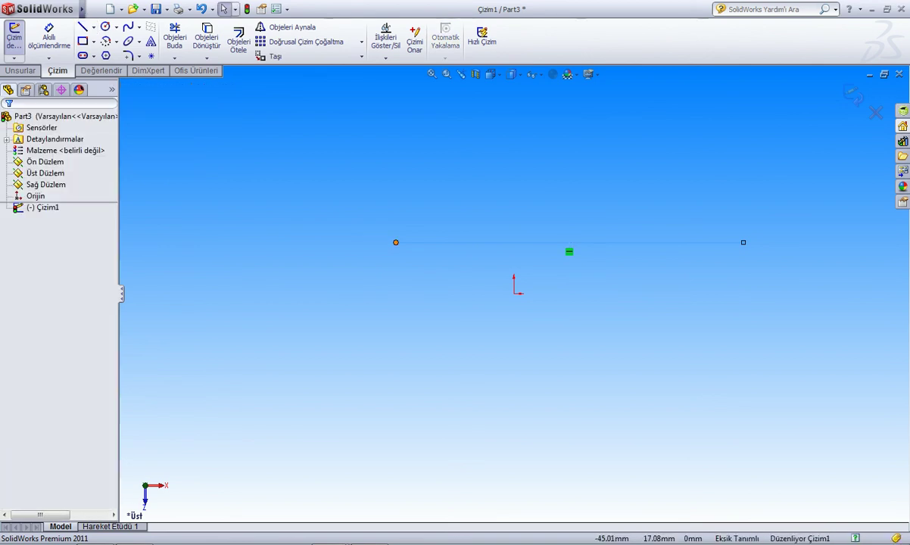
click(234, 128)
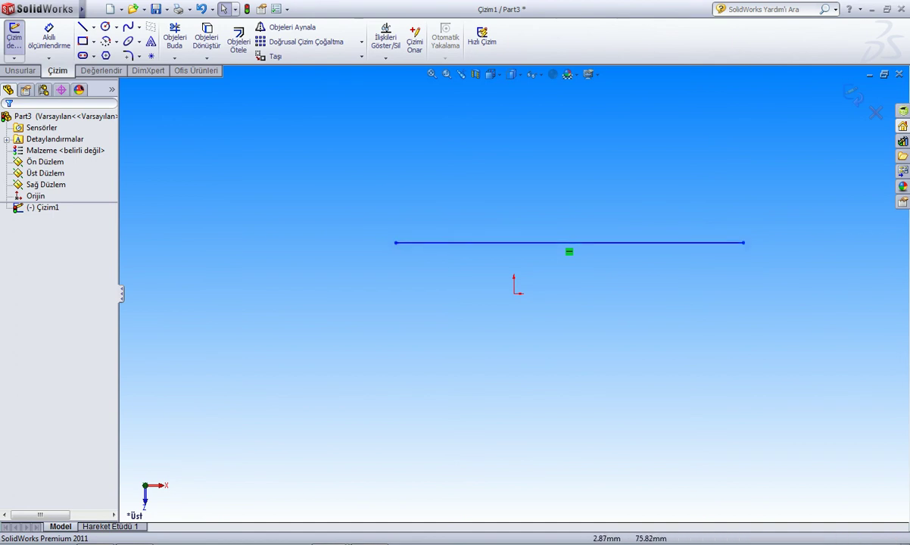
click(854, 94)
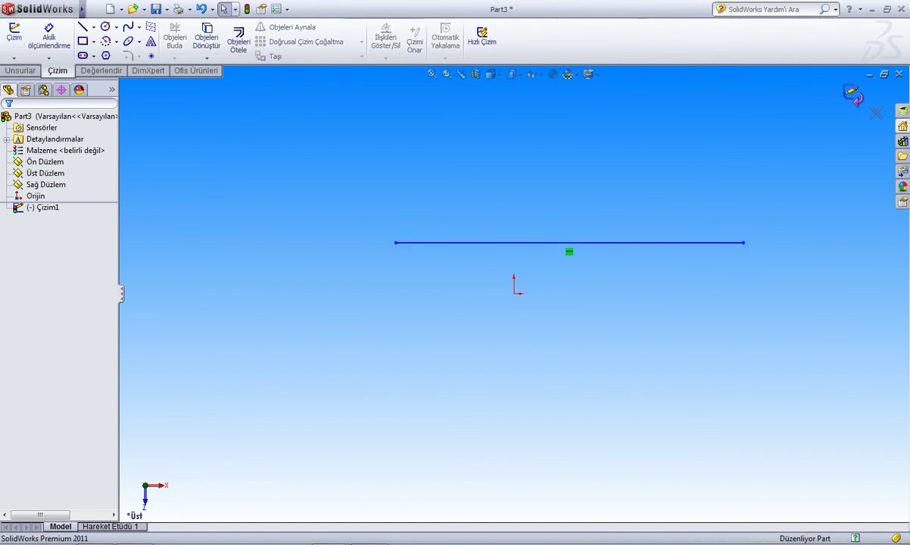
Step: Stretch the horizontal line to about 225 mm by moving its left endpoint outward, and close the sketch
click(42, 206)
key(Escape)
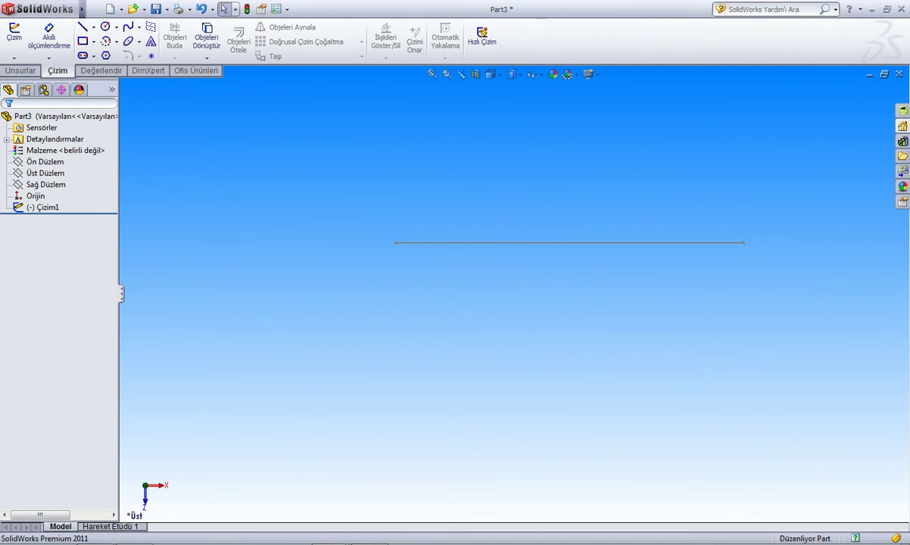
double_click(396, 242)
drag(396, 243, 297, 242)
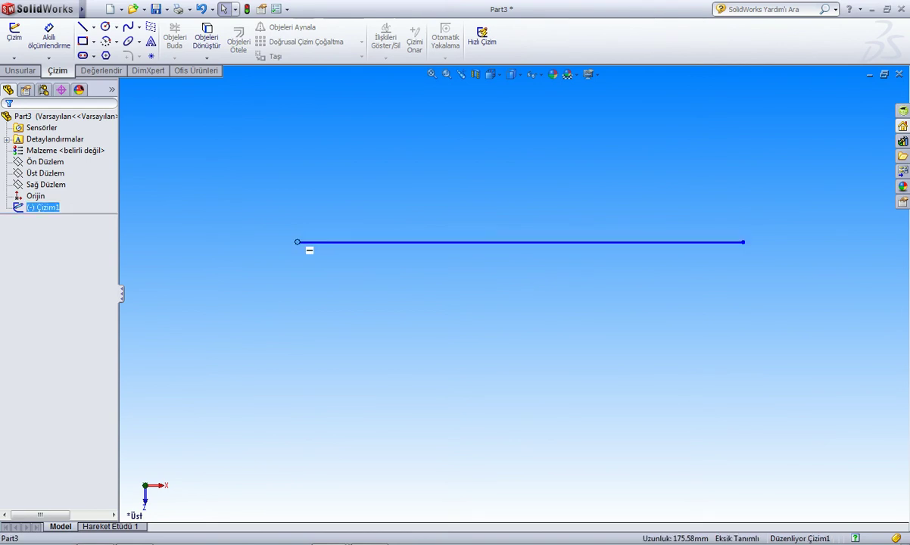
double_click(296, 242)
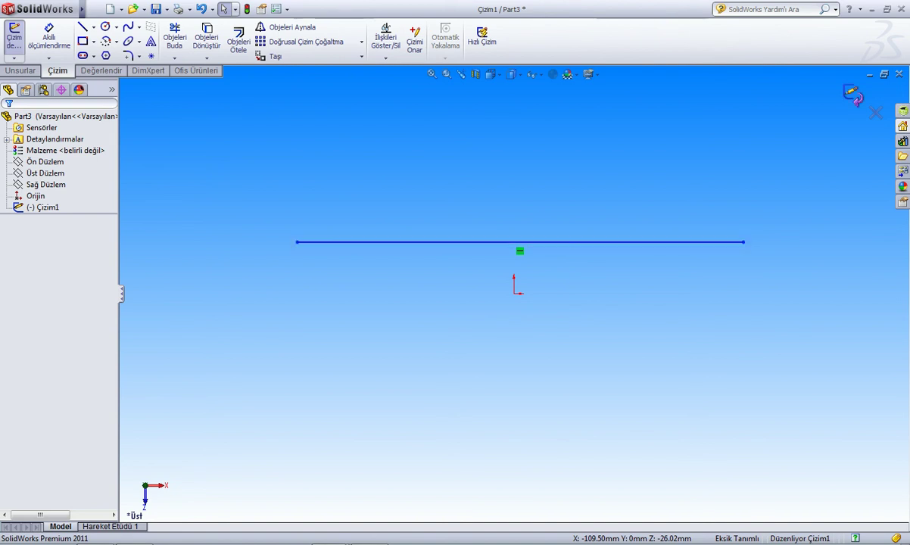
click(854, 95)
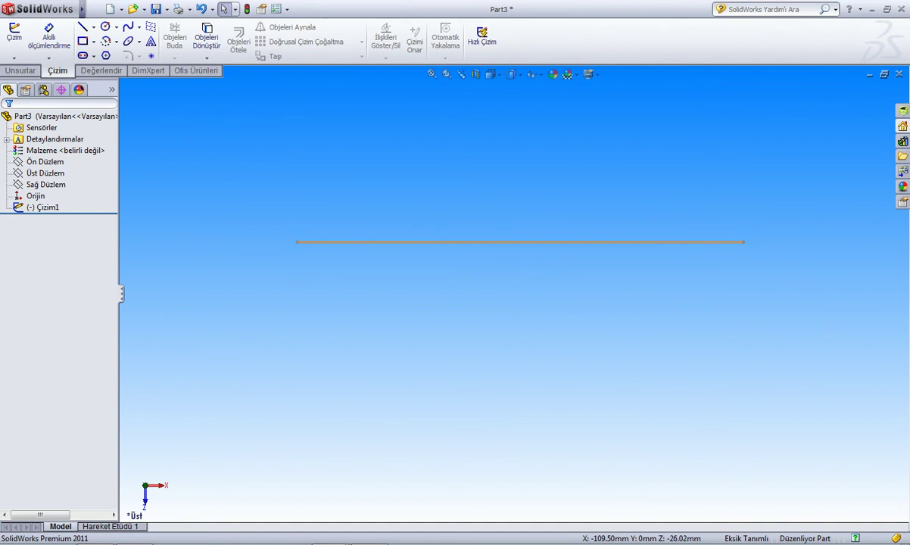
Step: Reopen the line's sketch, move the left endpoint to about X -61 mm, Z -3.4 mm near the origin, and exit the sketch
click(520, 242)
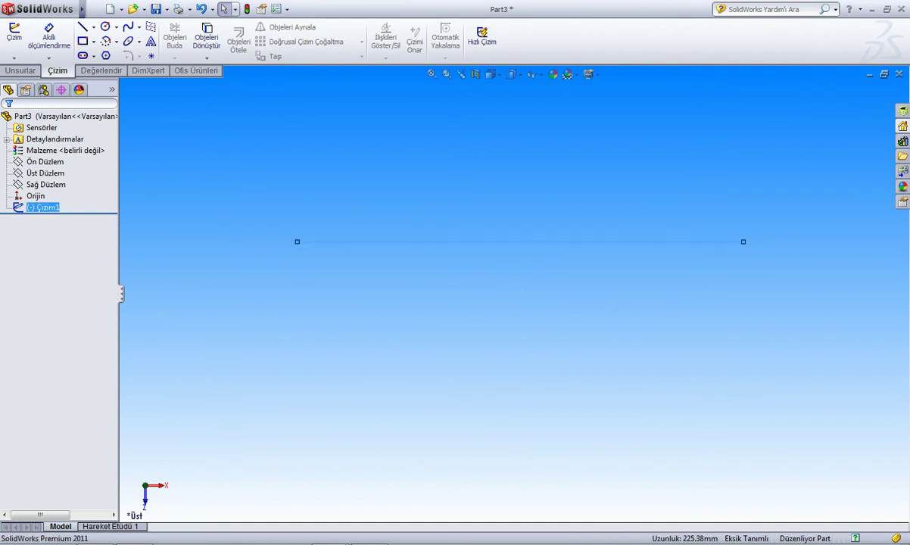
click(14, 34)
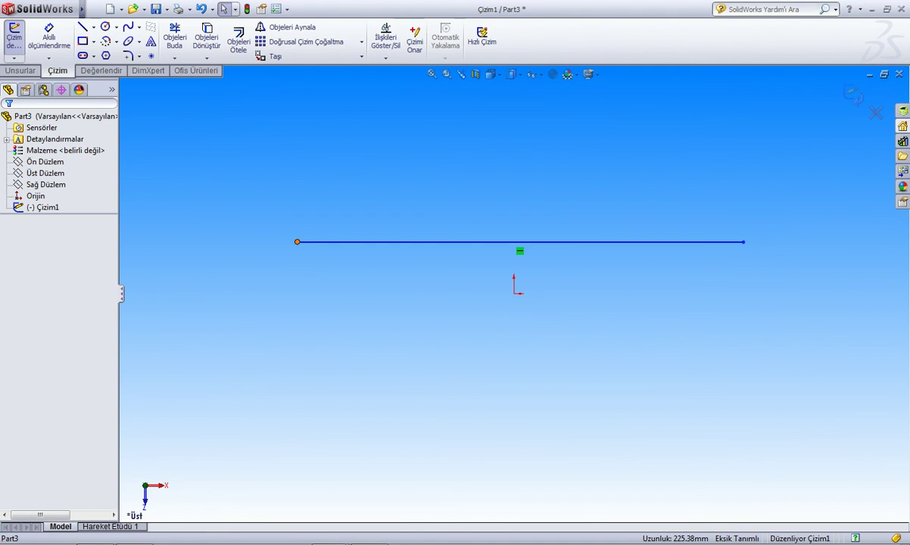
drag(297, 242, 393, 287)
key(Escape)
click(13, 35)
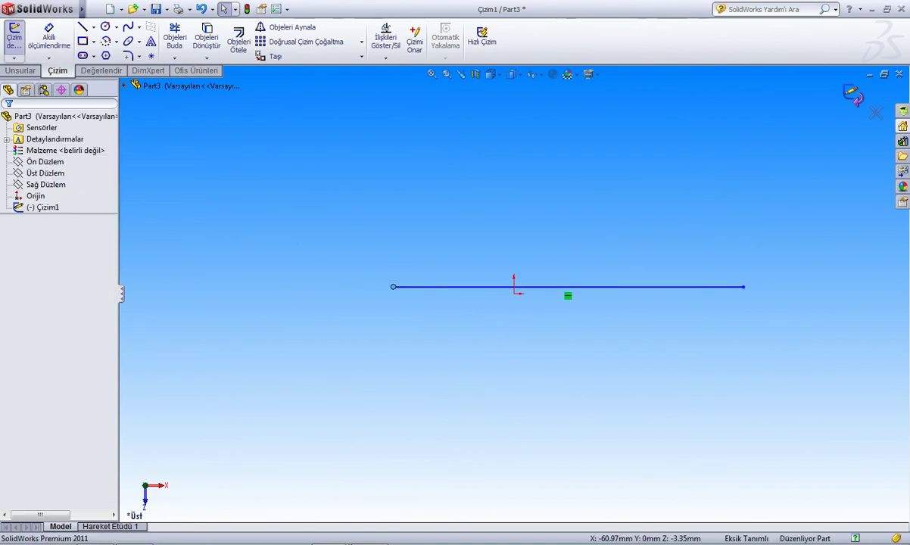
Step: Start a second line sketch on the top plane (Üst Düzlem), separate from the horizontal line's sketch
click(83, 27)
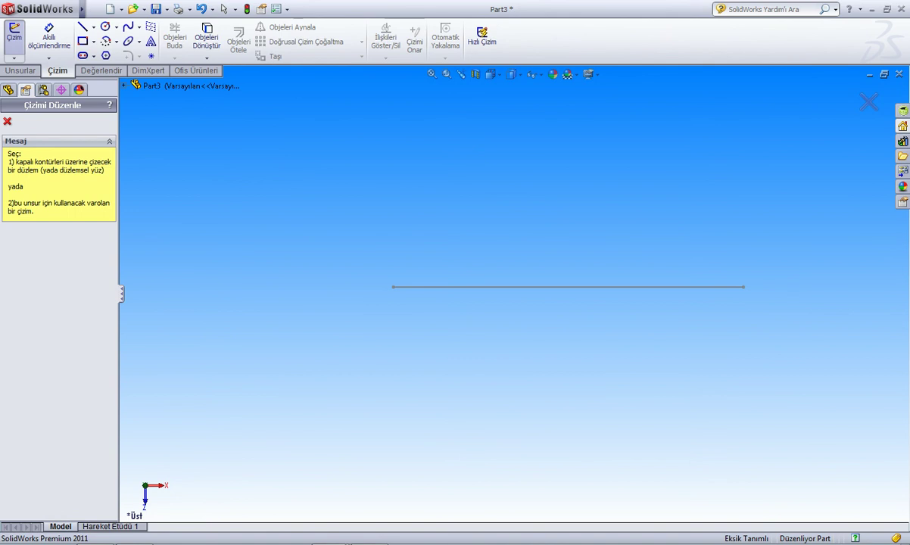
click(125, 85)
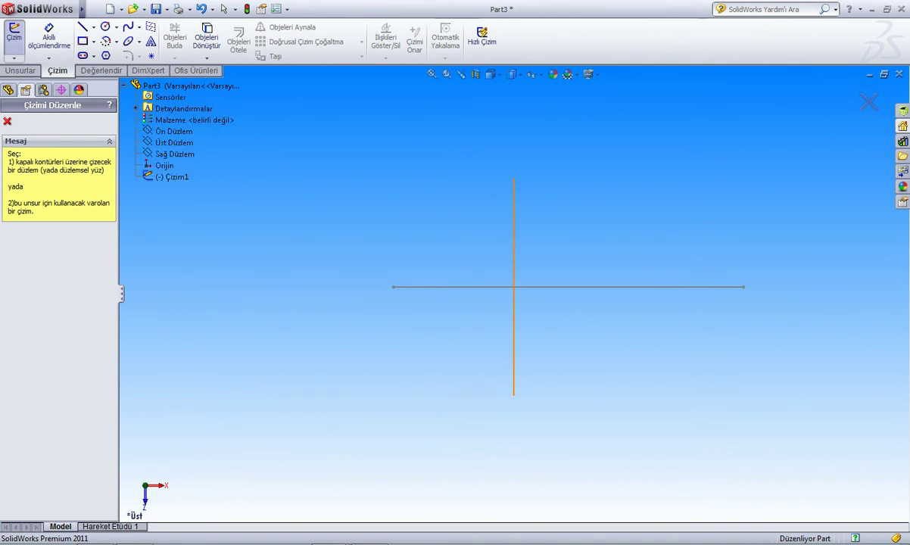
click(173, 142)
click(82, 27)
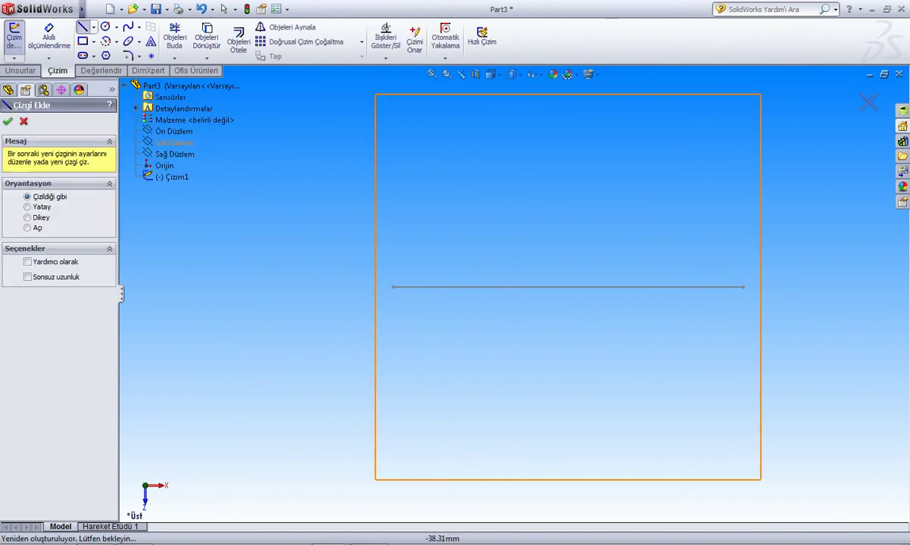
Step: Draw a sloping line and move its lower endpoint to about X 66.4 mm, Z 41.3 mm, crossing the horizontal line
click(438, 171)
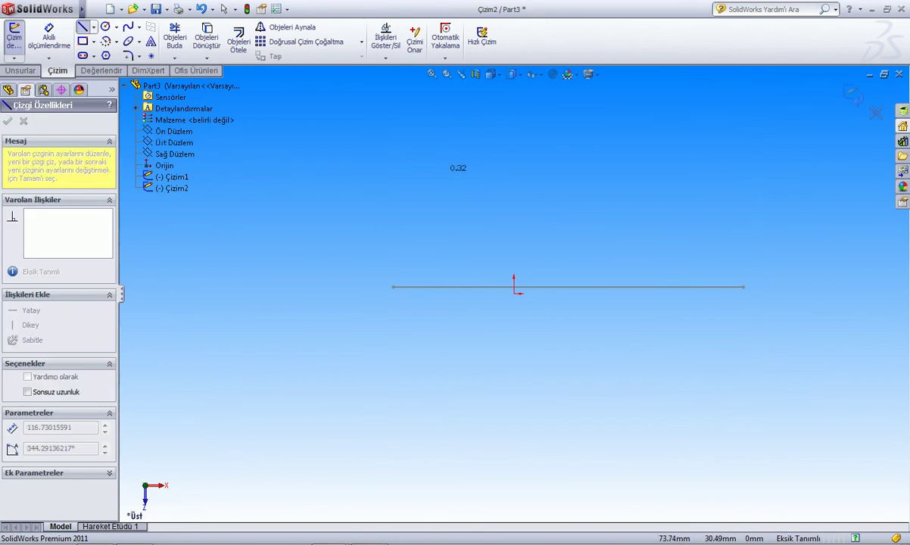
click(611, 229)
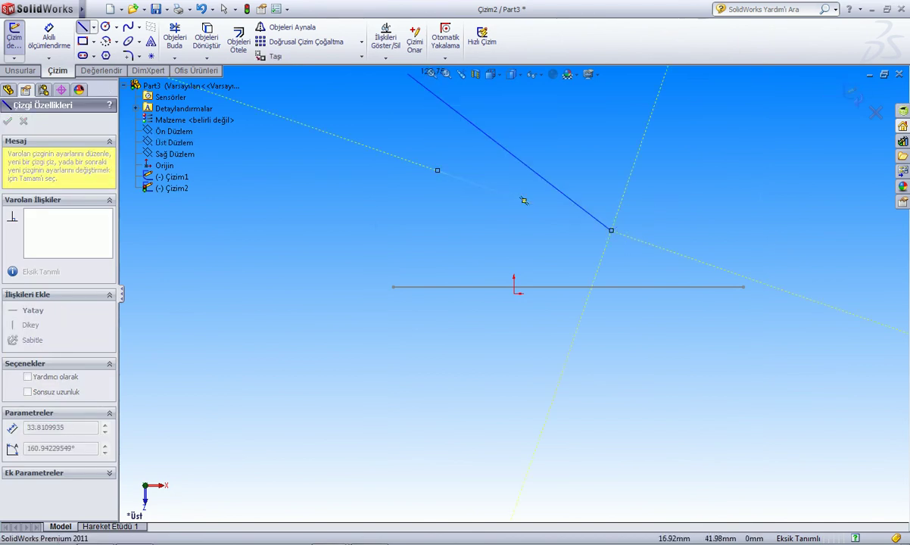
key(Escape)
key(Escape)
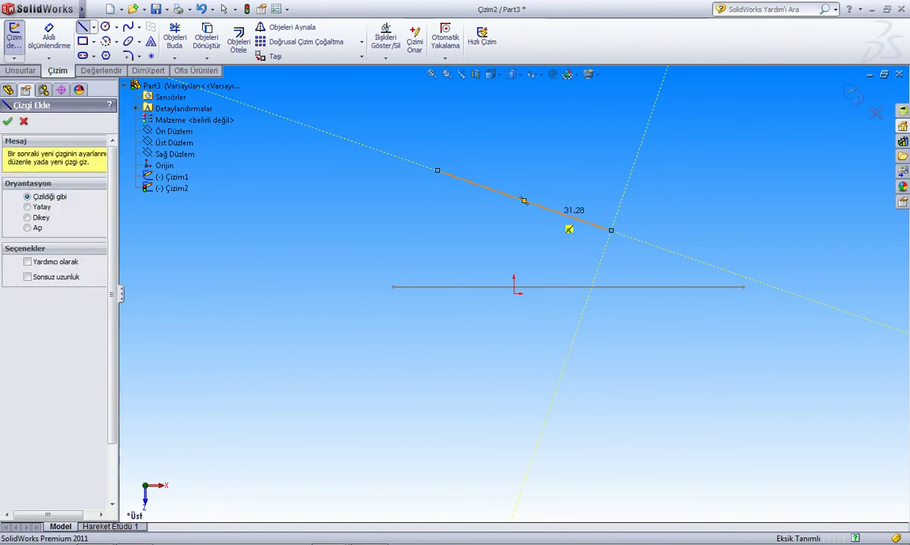
drag(611, 230, 646, 375)
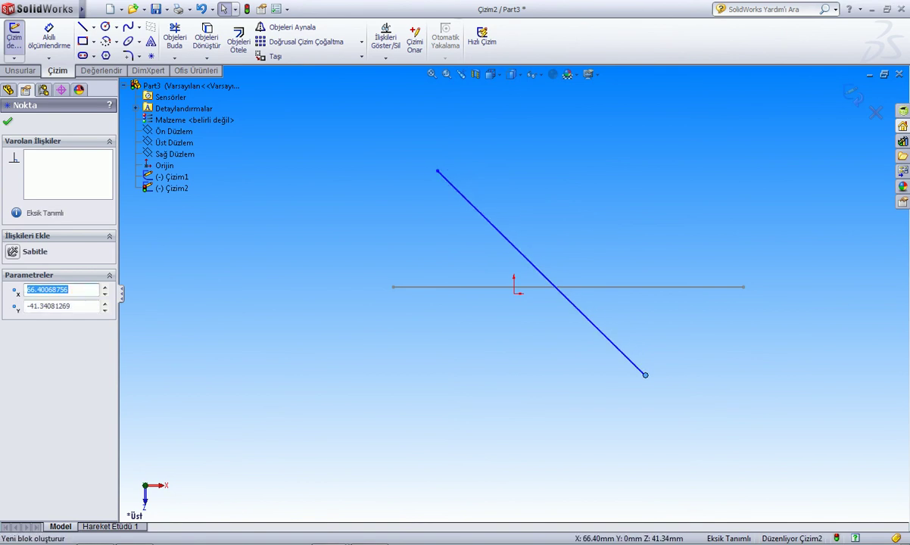
key(Escape)
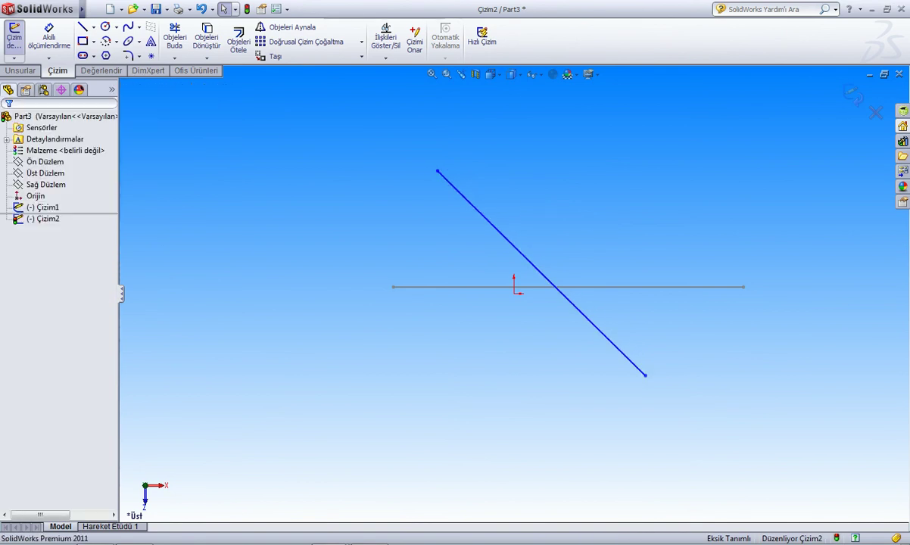